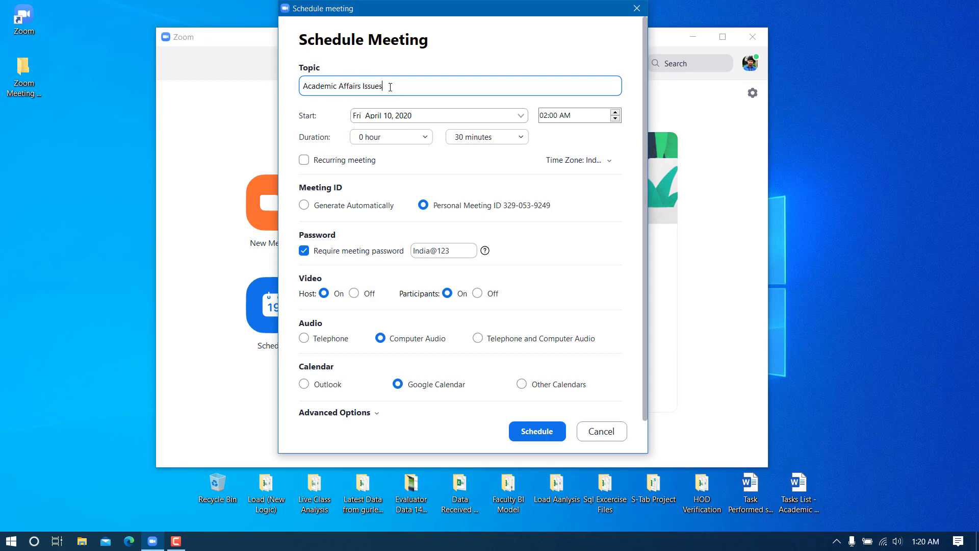
Correct the meeting topic to "Academic Affair Issues".
{"action": "left_click_drag", "start_coordinate": [546, 14], "coordinate": [554, 23]}
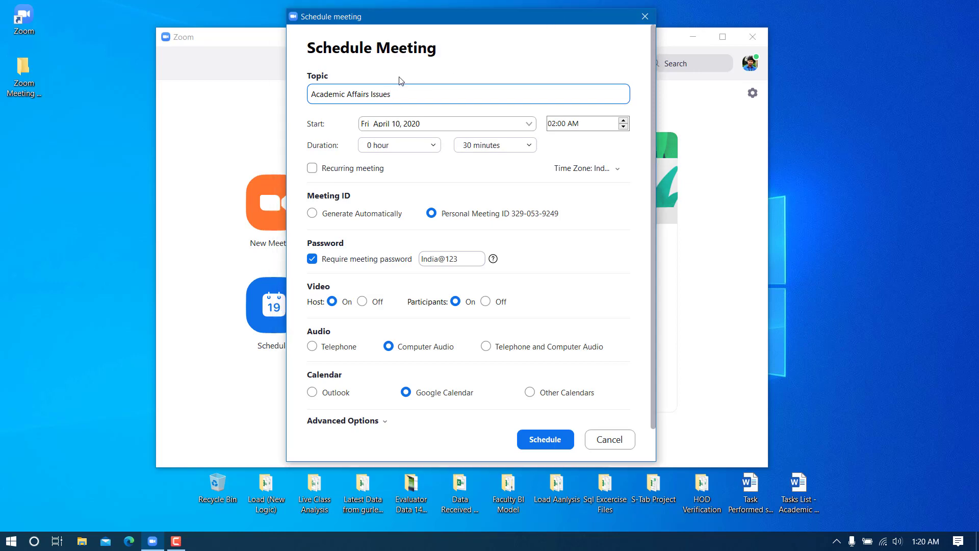
{"action": "left_click_drag", "start_coordinate": [396, 93], "coordinate": [299, 91]}
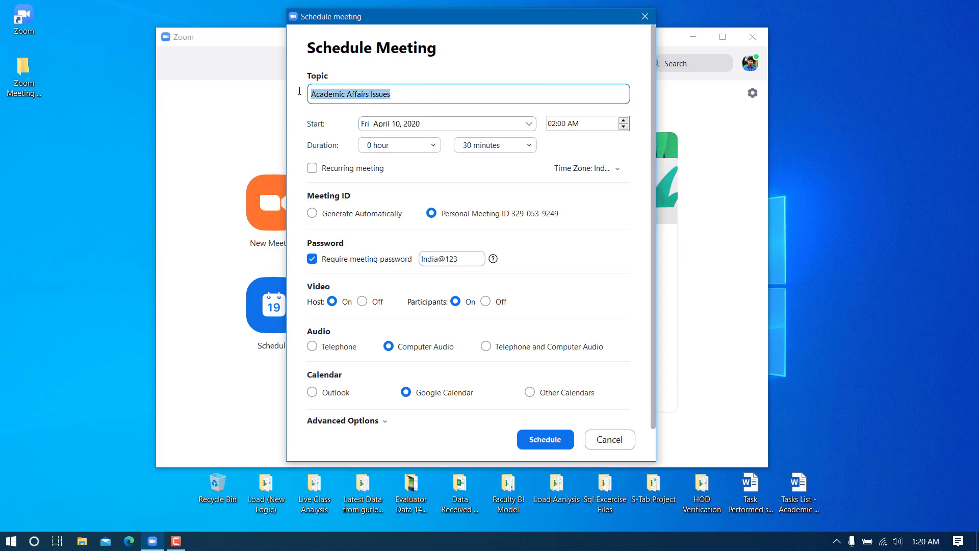
{"action": "left_click", "coordinate": [368, 95]}
{"action": "key", "text": "Delete"}
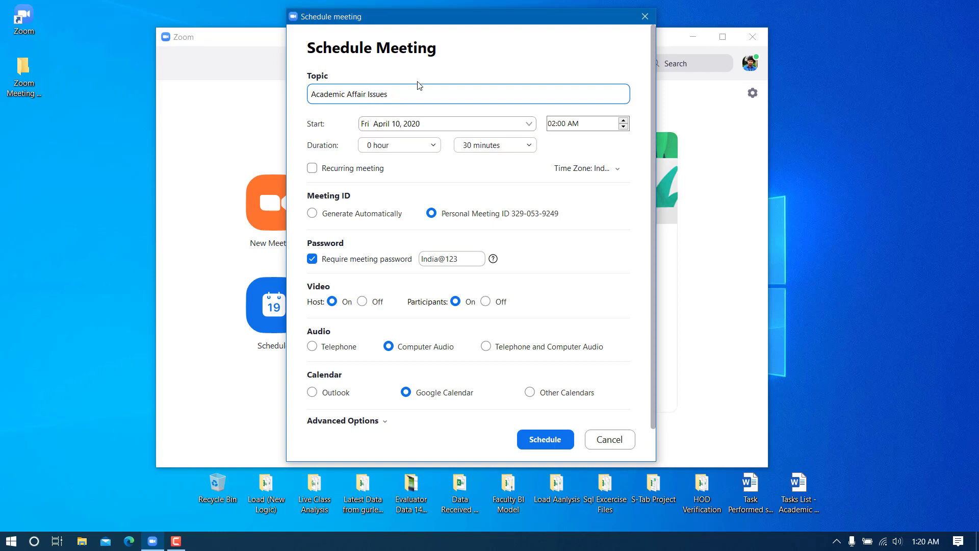
Set the meeting start to Friday, April 10, 2020 at 11:00 AM.
{"action": "left_click", "coordinate": [530, 124]}
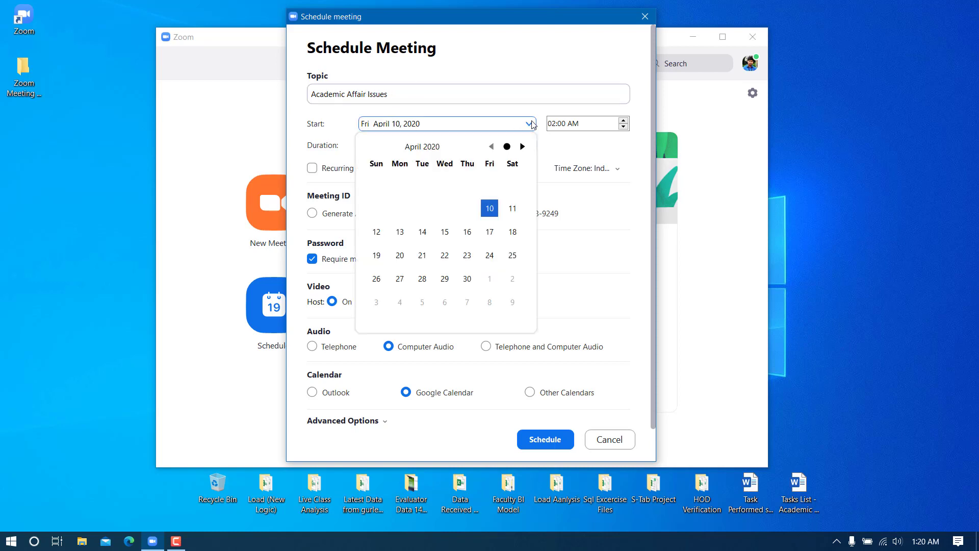
{"action": "left_click", "coordinate": [489, 208]}
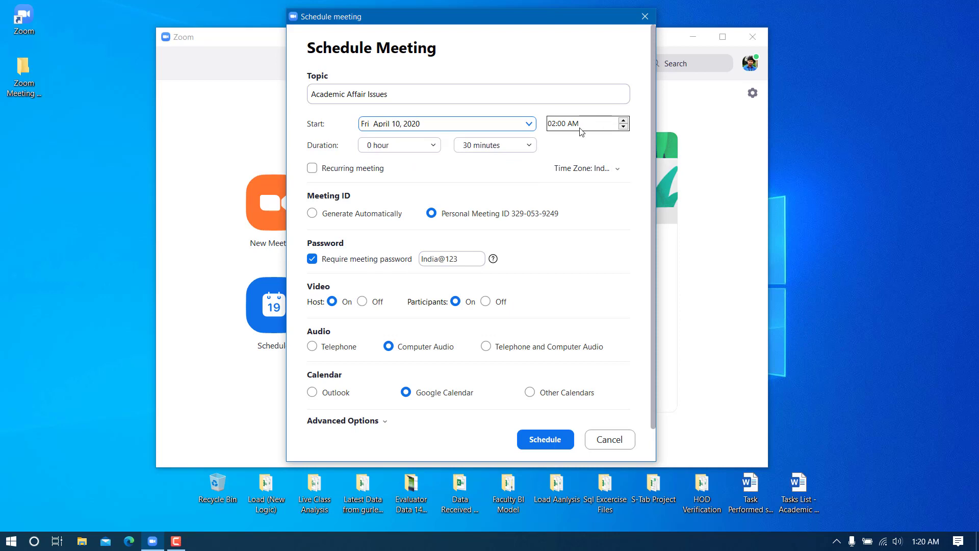
{"action": "left_click", "coordinate": [551, 125]}
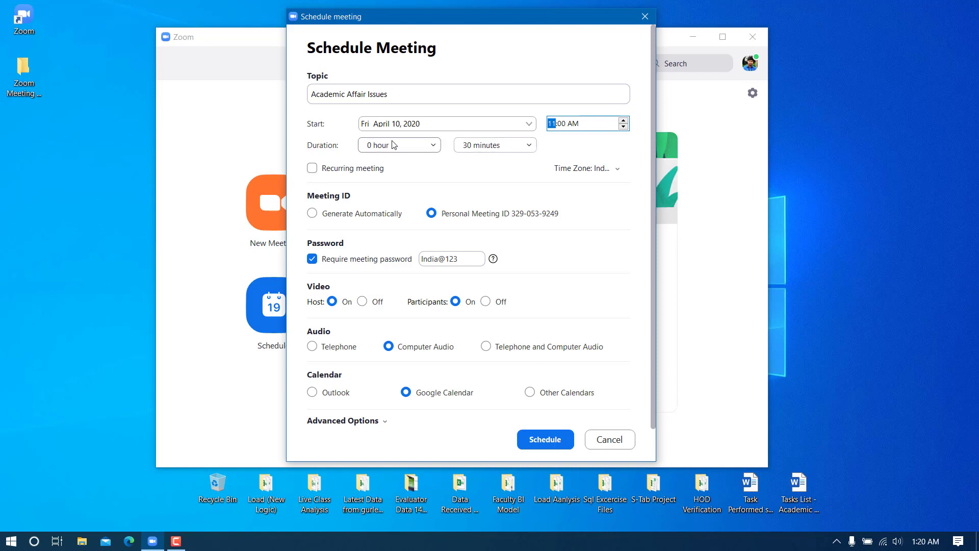
Try a meeting duration of 0 hour 45 minutes.
{"action": "left_click_drag", "start_coordinate": [468, 19], "coordinate": [473, 21]}
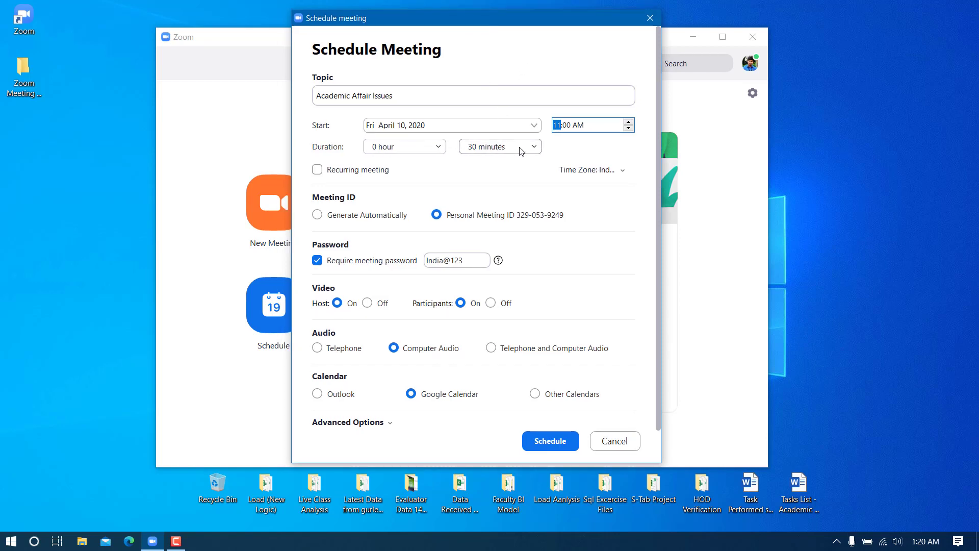
{"action": "left_click", "coordinate": [497, 147]}
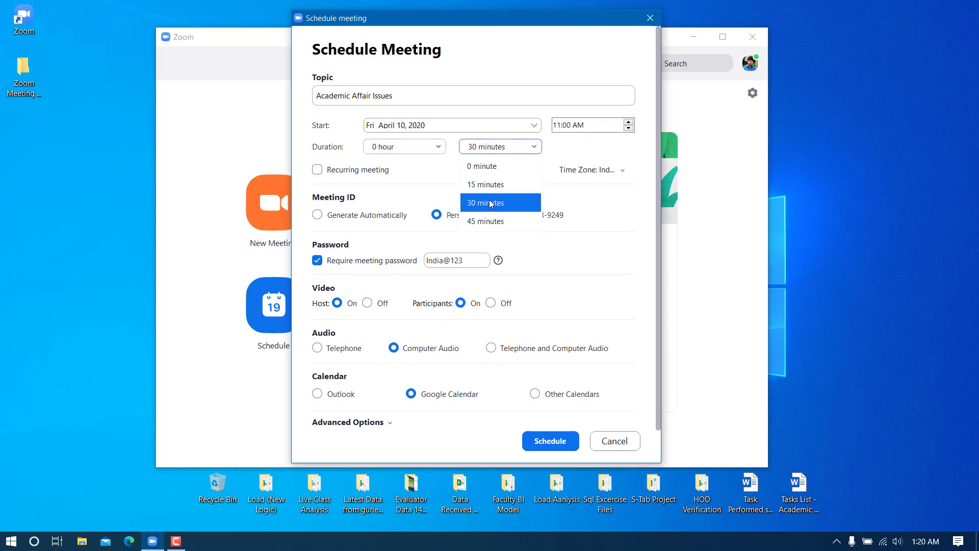
{"action": "left_click", "coordinate": [535, 146]}
{"action": "left_click", "coordinate": [517, 151]}
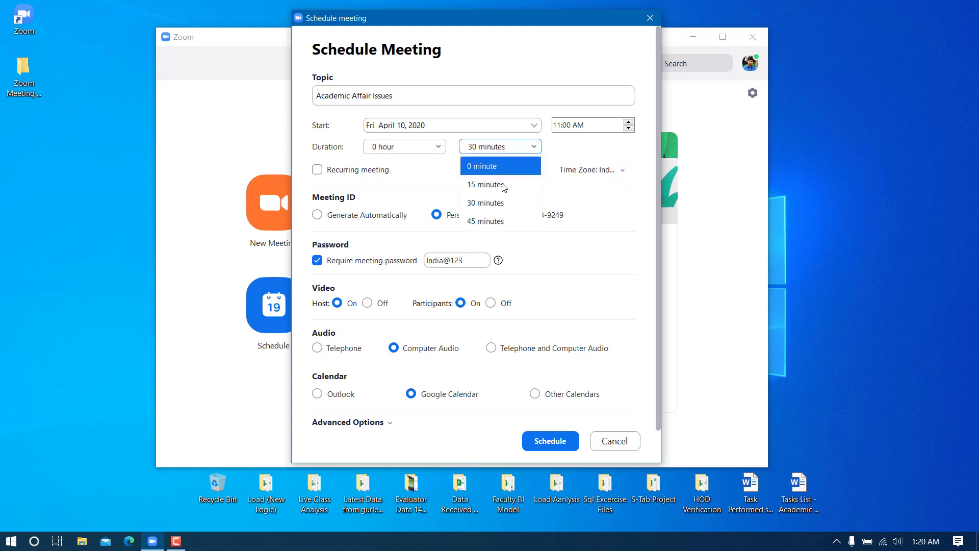
{"action": "left_click", "coordinate": [493, 221]}
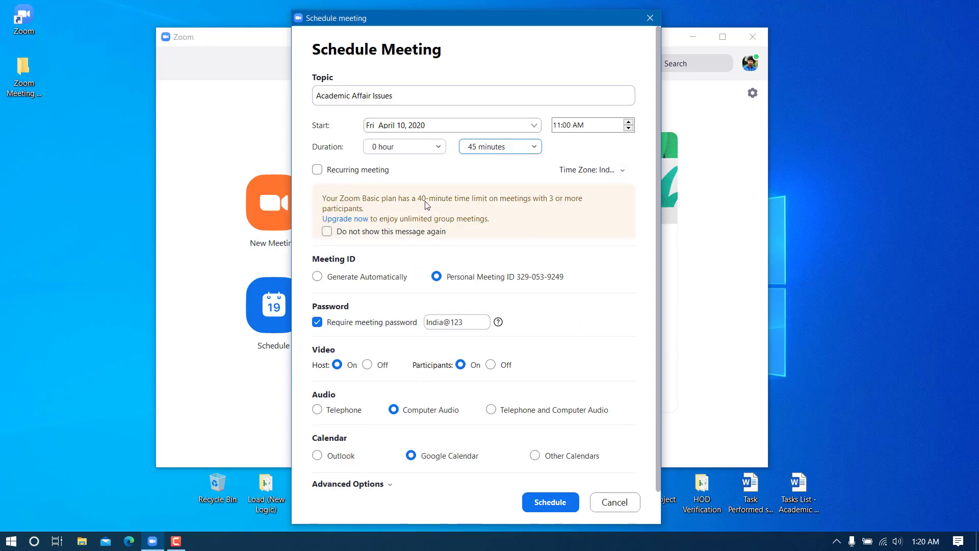
Set the minutes part of the meeting duration to 30 minutes.
{"action": "left_click", "coordinate": [515, 149]}
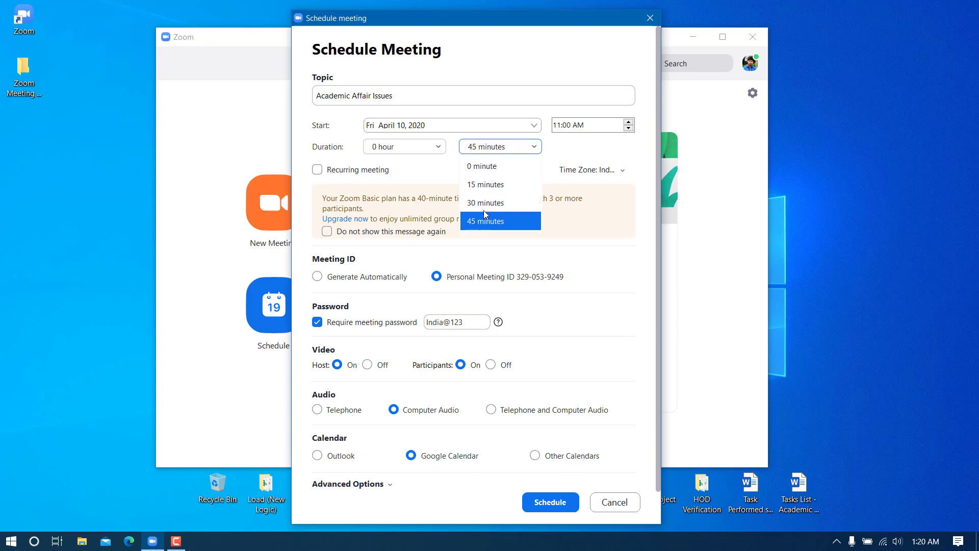
{"action": "left_click", "coordinate": [508, 148]}
{"action": "left_click", "coordinate": [507, 148]}
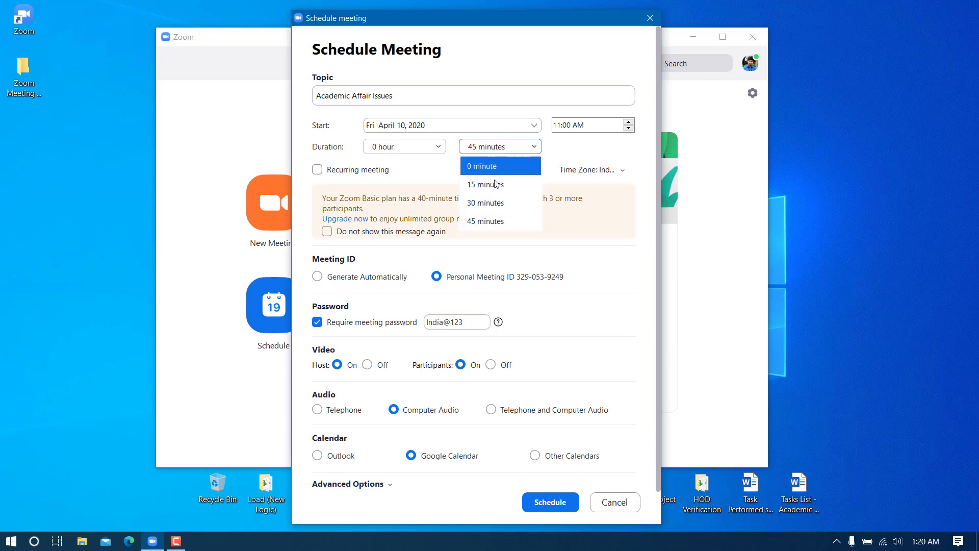
{"action": "left_click", "coordinate": [494, 202]}
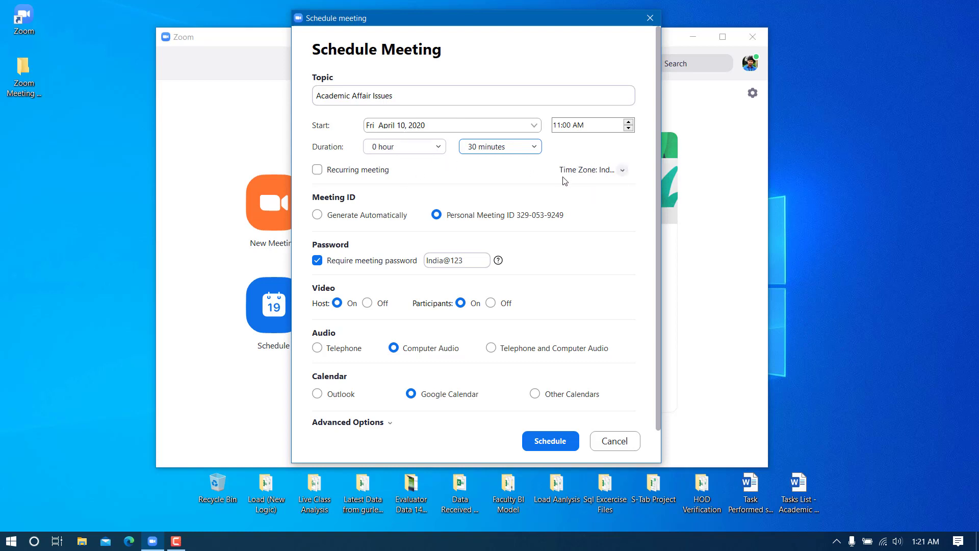
Check the time zone choices and try the automatically generated meeting ID before returning to the Personal Meeting ID.
{"action": "left_click", "coordinate": [621, 170]}
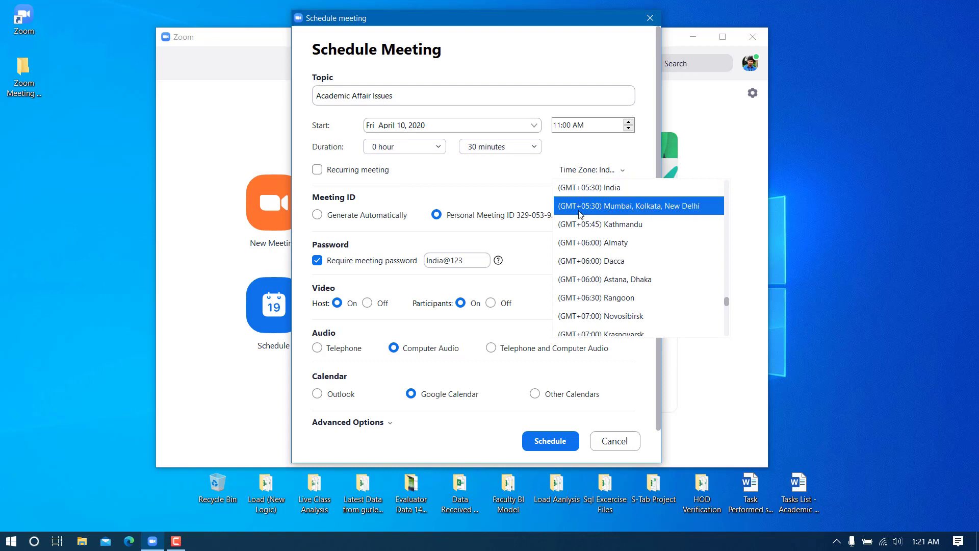
{"action": "left_click", "coordinate": [541, 183]}
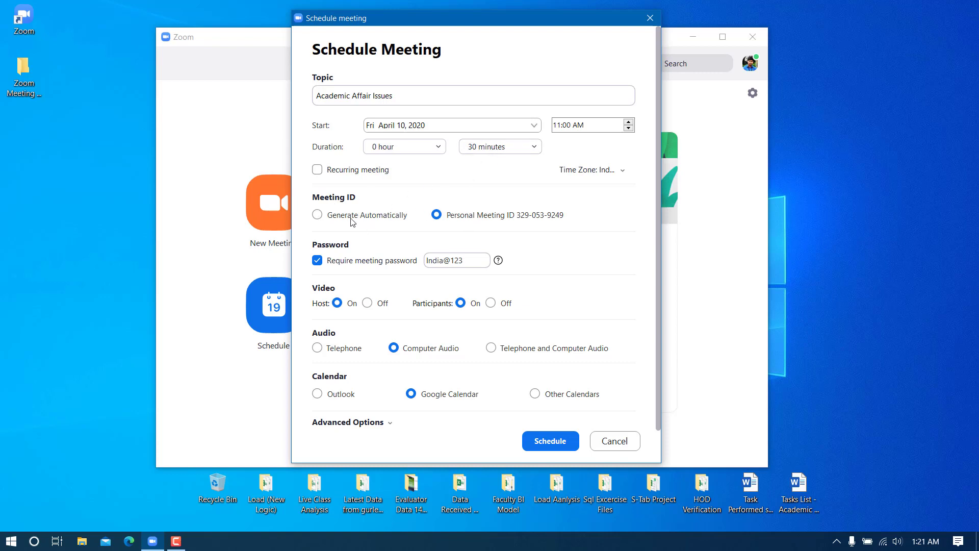
{"action": "left_click", "coordinate": [326, 217]}
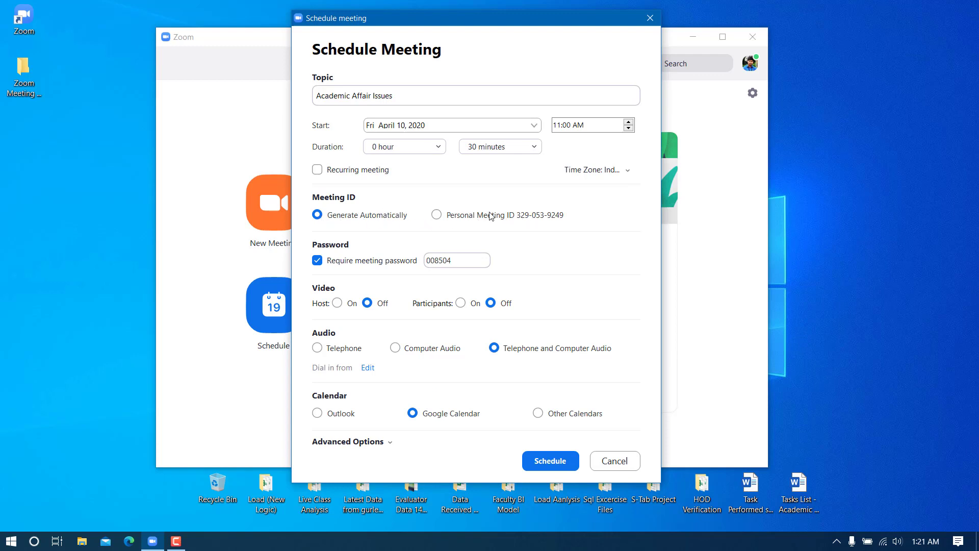
{"action": "left_click", "coordinate": [437, 217]}
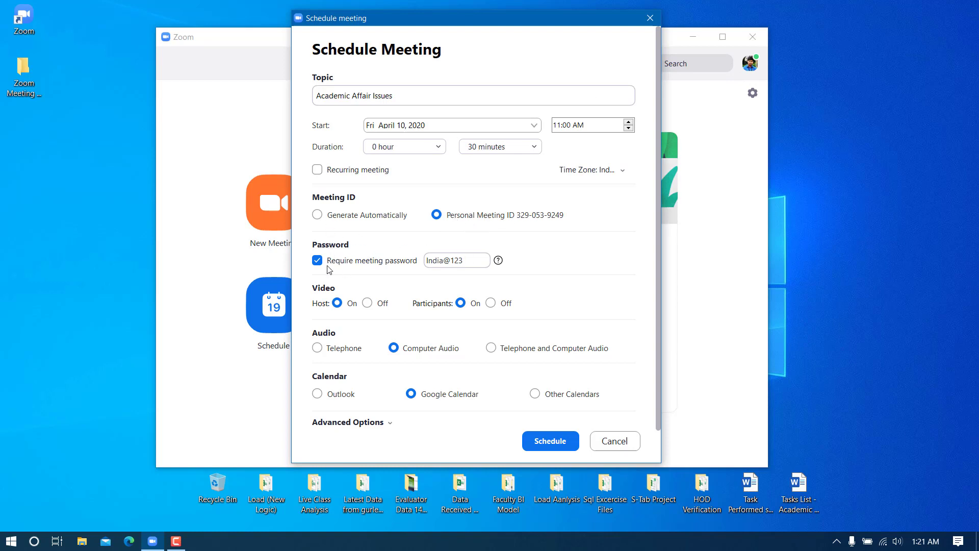
Clear the meeting password and switch the password requirement off and back on.
{"action": "double_click", "coordinate": [466, 261]}
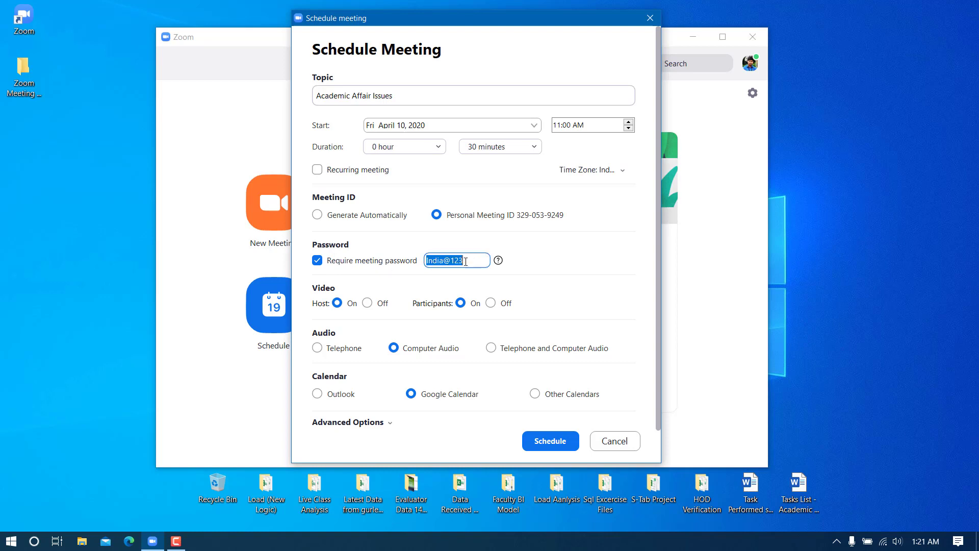
{"action": "left_click", "coordinate": [472, 258]}
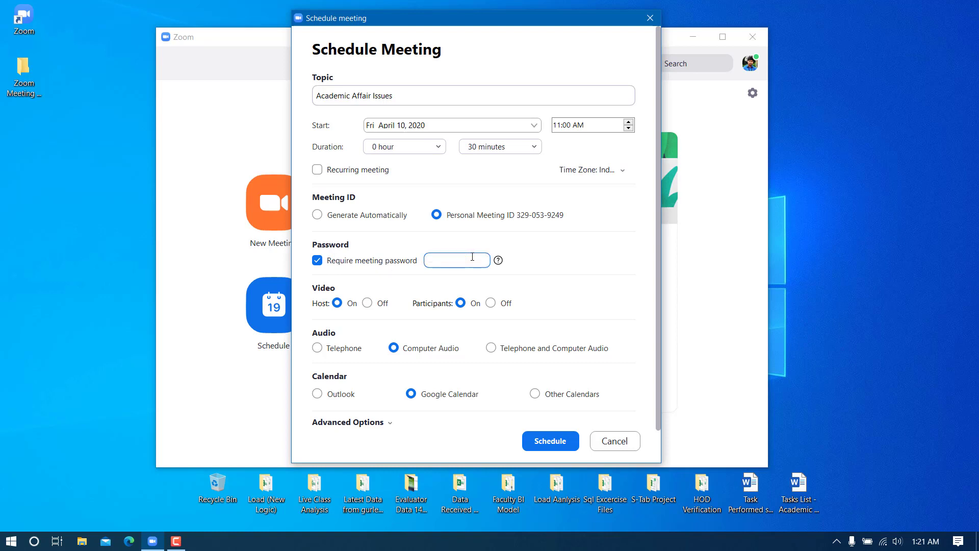
{"action": "left_click", "coordinate": [317, 261]}
{"action": "left_click", "coordinate": [317, 262]}
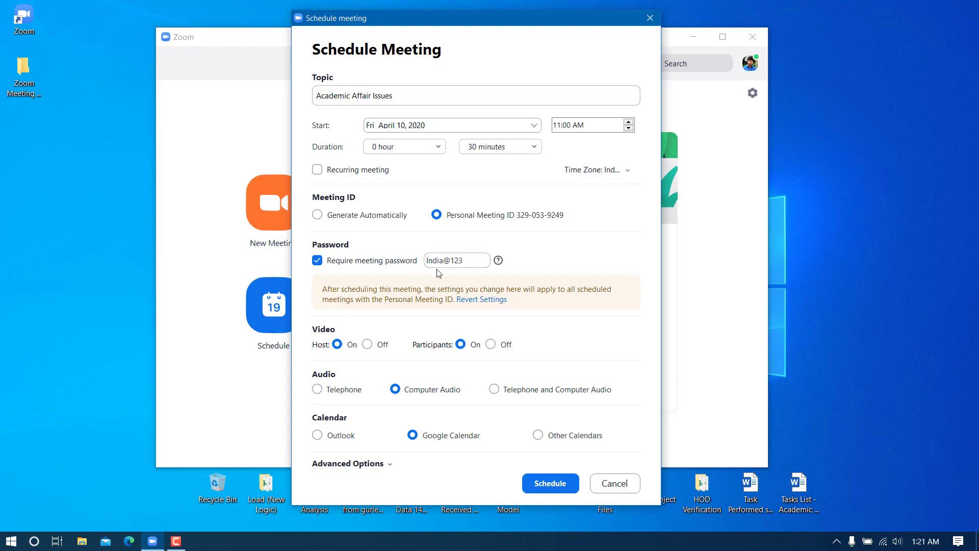
{"action": "double_click", "coordinate": [474, 260]}
{"action": "left_click_drag", "start_coordinate": [480, 260], "coordinate": [419, 260]}
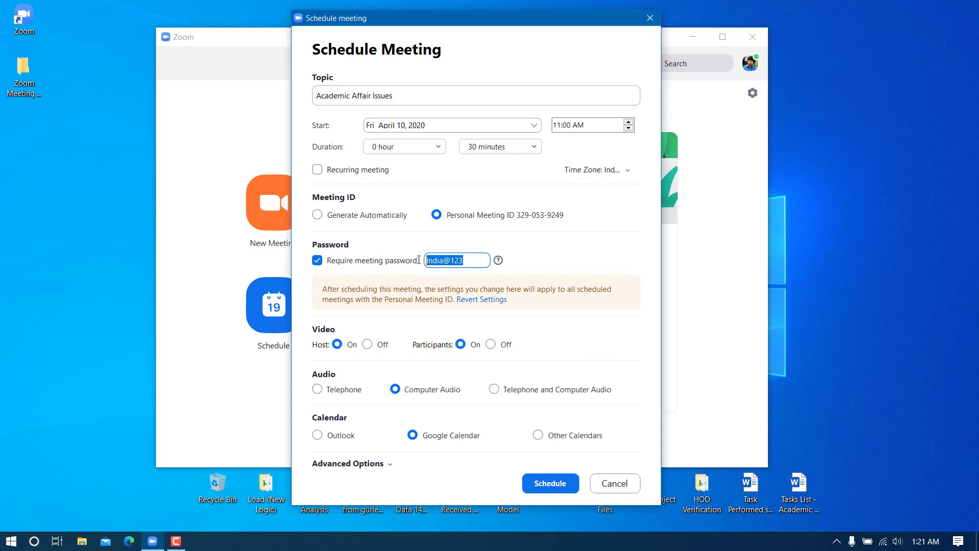
{"action": "left_click", "coordinate": [539, 256]}
{"action": "double_click", "coordinate": [461, 259]}
{"action": "left_click", "coordinate": [481, 257]}
{"action": "left_click_drag", "start_coordinate": [478, 258], "coordinate": [419, 258]}
{"action": "left_click", "coordinate": [458, 259]}
Schedule the meeting with the Personal Meeting ID, required password, computer audio and Google Calendar.
{"action": "left_click_drag", "start_coordinate": [517, 16], "coordinate": [513, 7]}
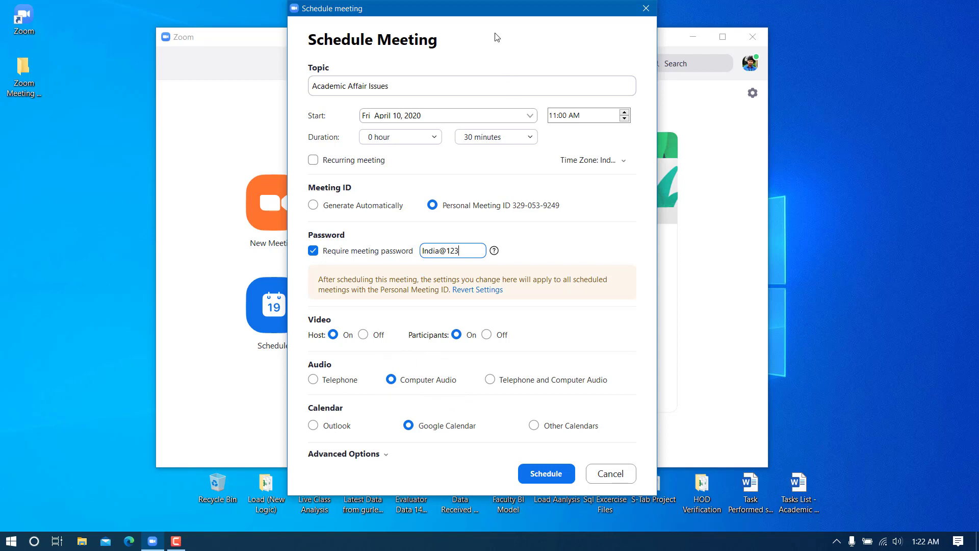
{"action": "left_click_drag", "start_coordinate": [474, 13], "coordinate": [471, 27]}
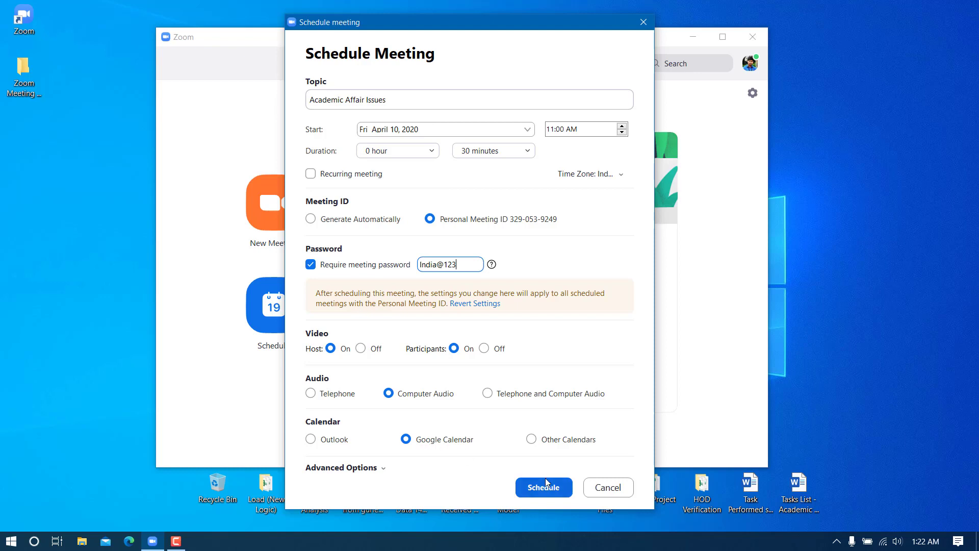
{"action": "left_click", "coordinate": [545, 494]}
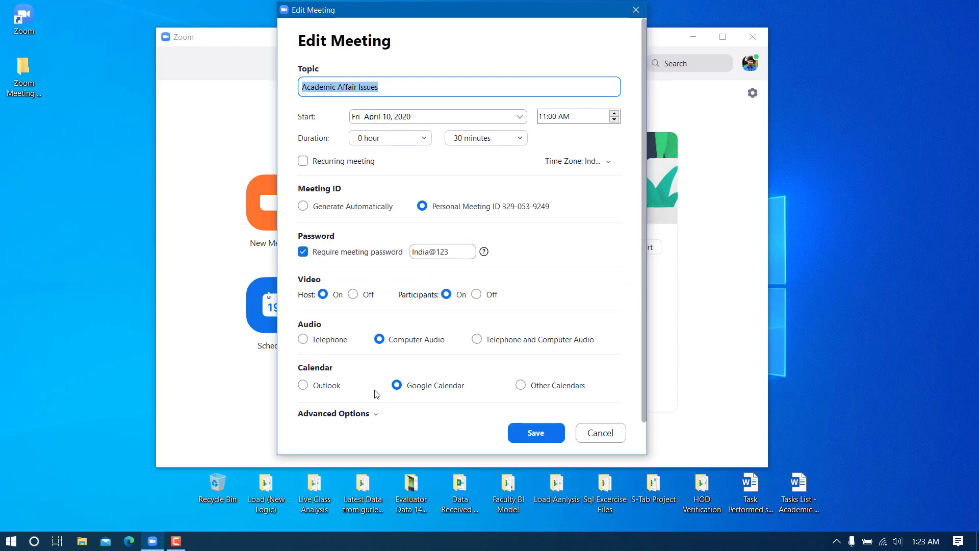
Expand the advanced options of the Academic Affair Issues meeting and save the meeting.
{"action": "left_click", "coordinate": [366, 415]}
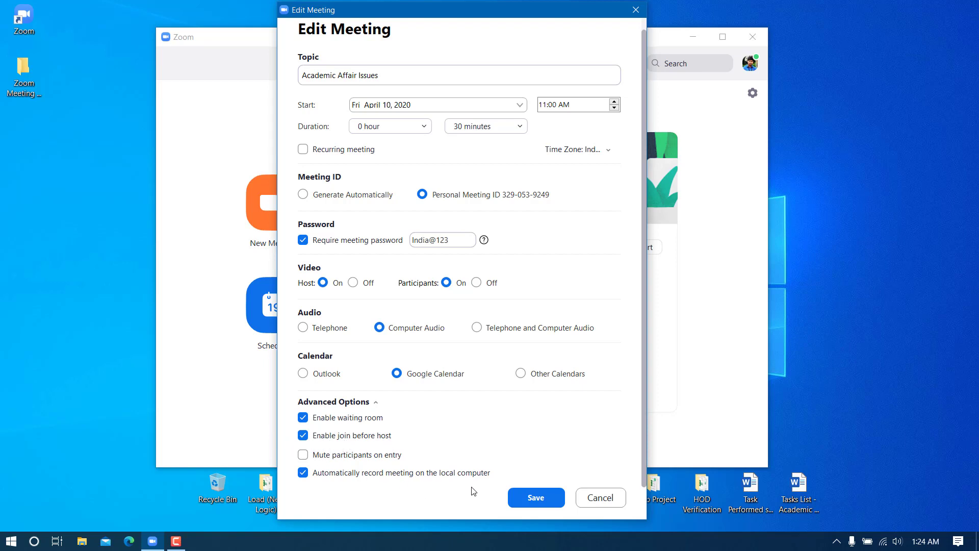
{"action": "left_click", "coordinate": [539, 499]}
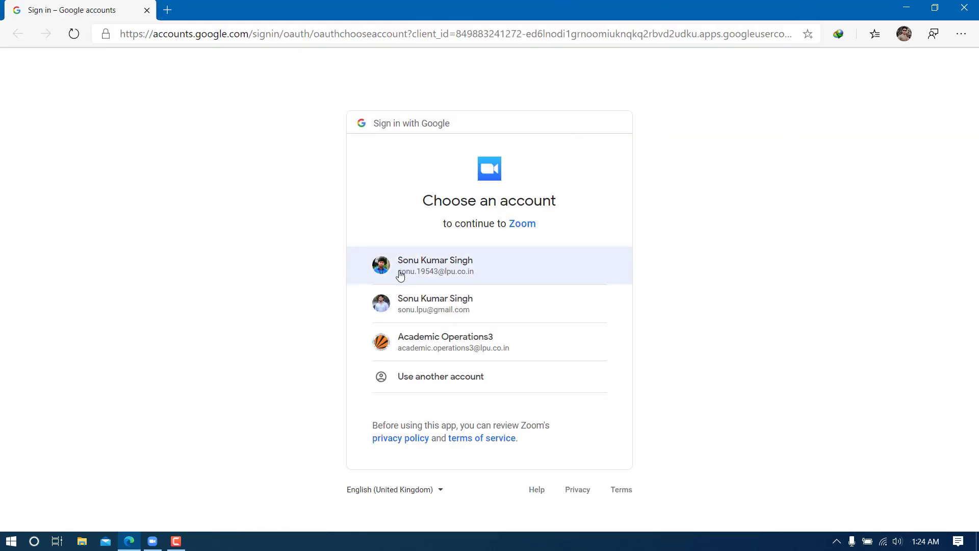
Allow Zoom to access the calendars of the first listed Google account and save the Academic Affair Issues event in Google Calendar.
{"action": "left_click", "coordinate": [432, 272]}
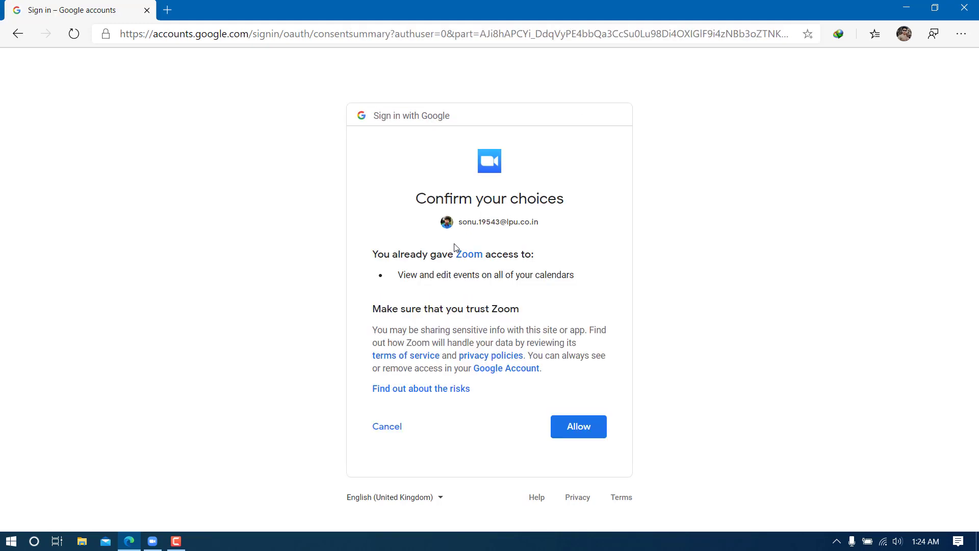
{"action": "left_click", "coordinate": [588, 426]}
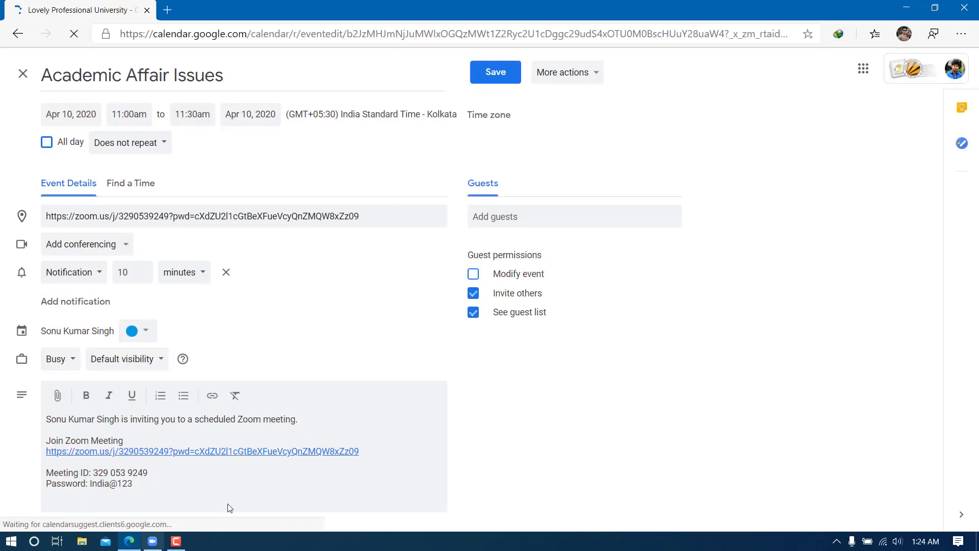
{"action": "left_click", "coordinate": [495, 73]}
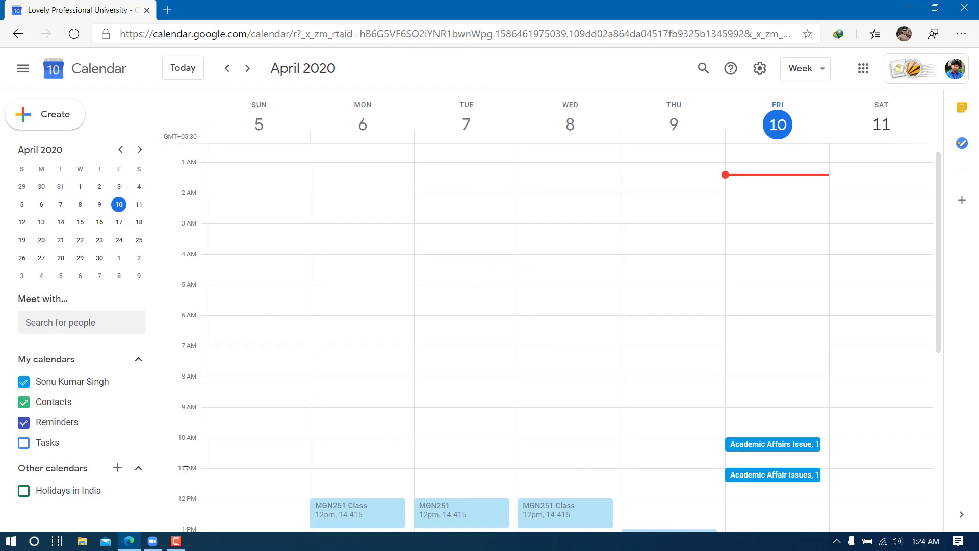
{"action": "left_click", "coordinate": [214, 474]}
{"action": "mouse_move", "coordinate": [785, 478]}
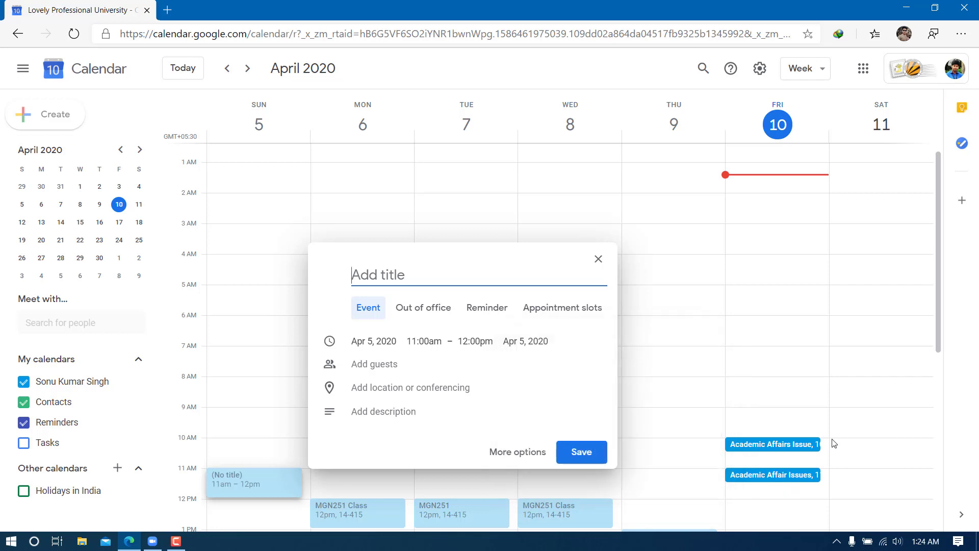
{"action": "mouse_move", "coordinate": [773, 444]}
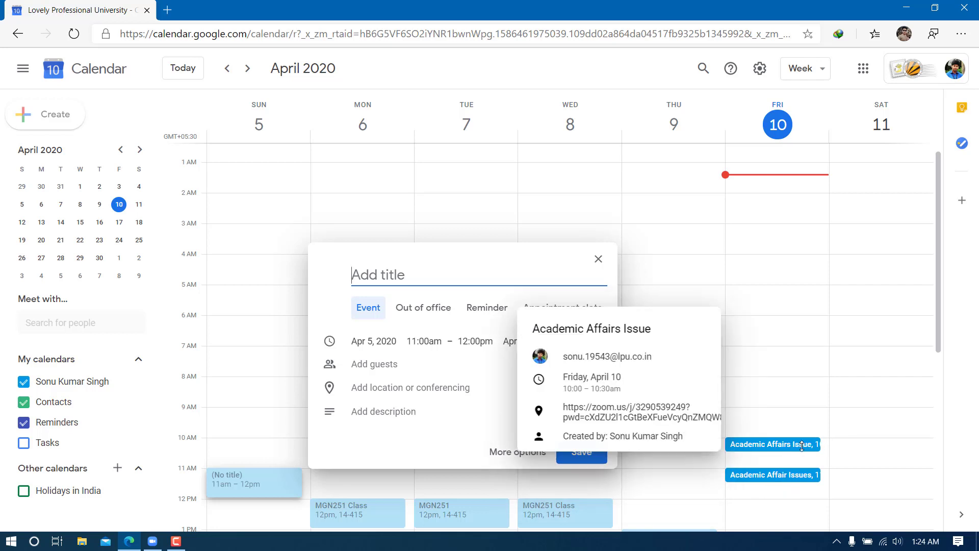
{"action": "left_click", "coordinate": [782, 446]}
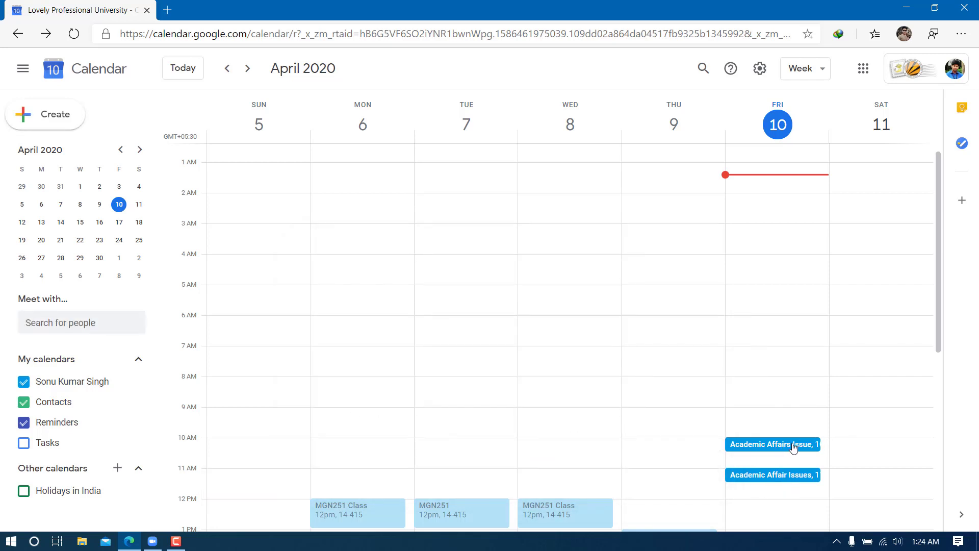
Delete the 10:00 "Academic Affairs Issue" event on Friday, April 10 from the calendar and close the browser.
{"action": "left_click", "coordinate": [792, 446]}
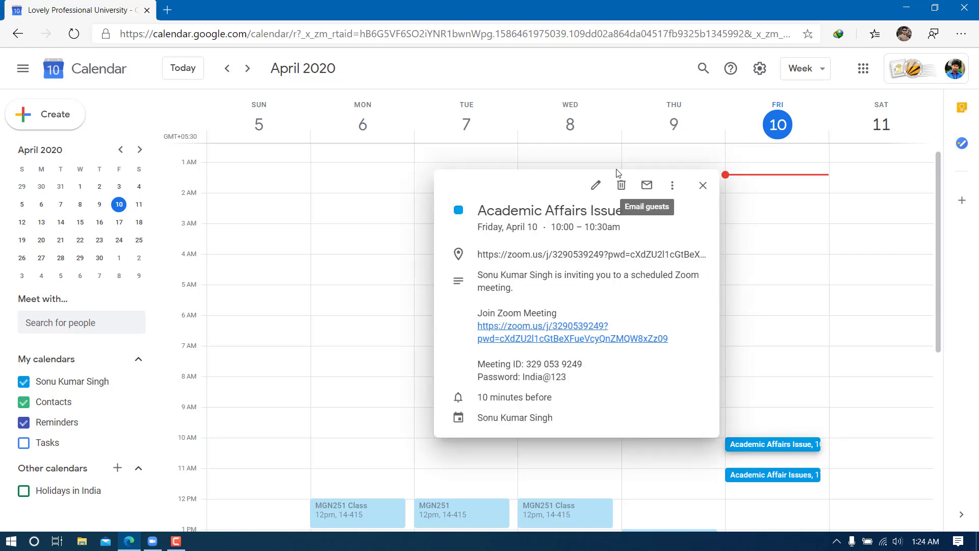
{"action": "left_click", "coordinate": [622, 185]}
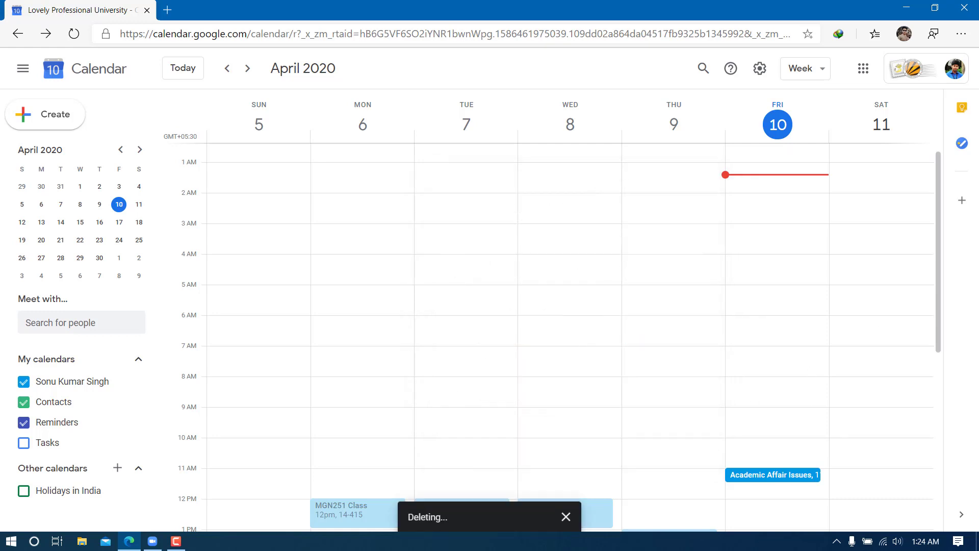
{"action": "left_click", "coordinate": [964, 7]}
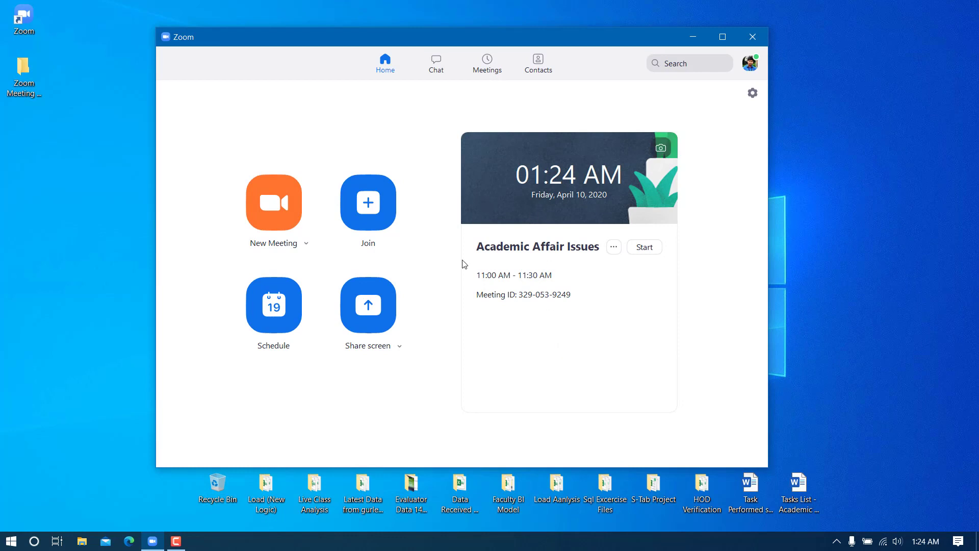